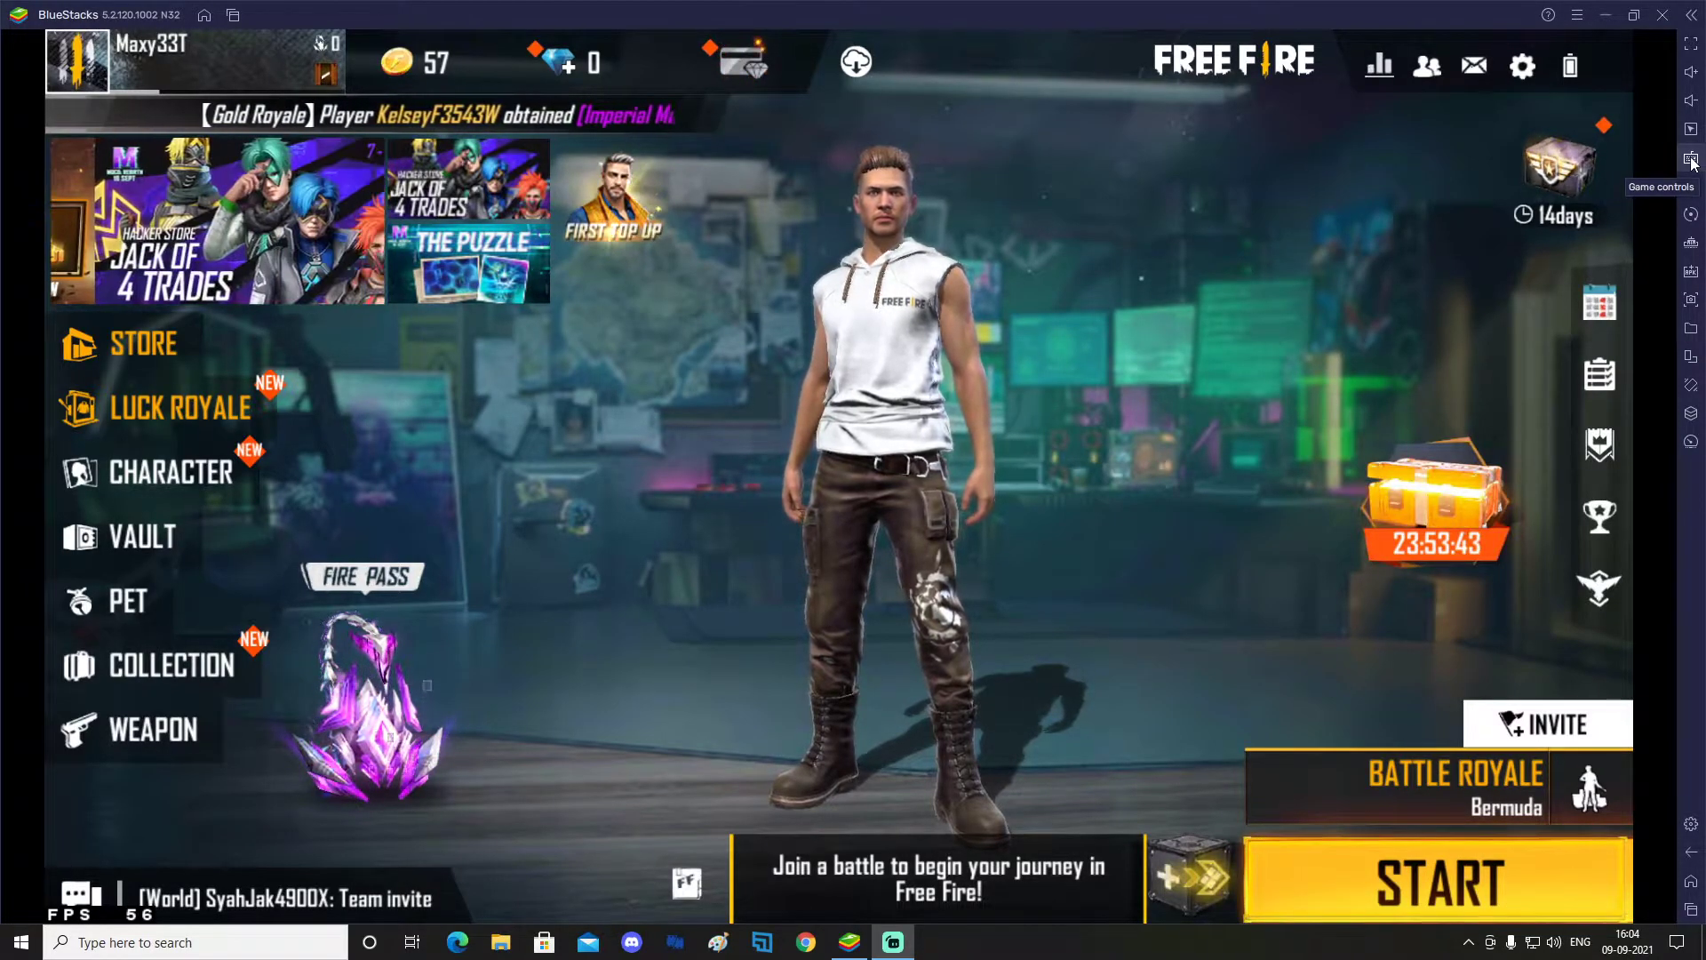
- Raise the controls opacity slightly, keep the Smart scheme, and open the advanced Controls editor
left_click(1693, 162)
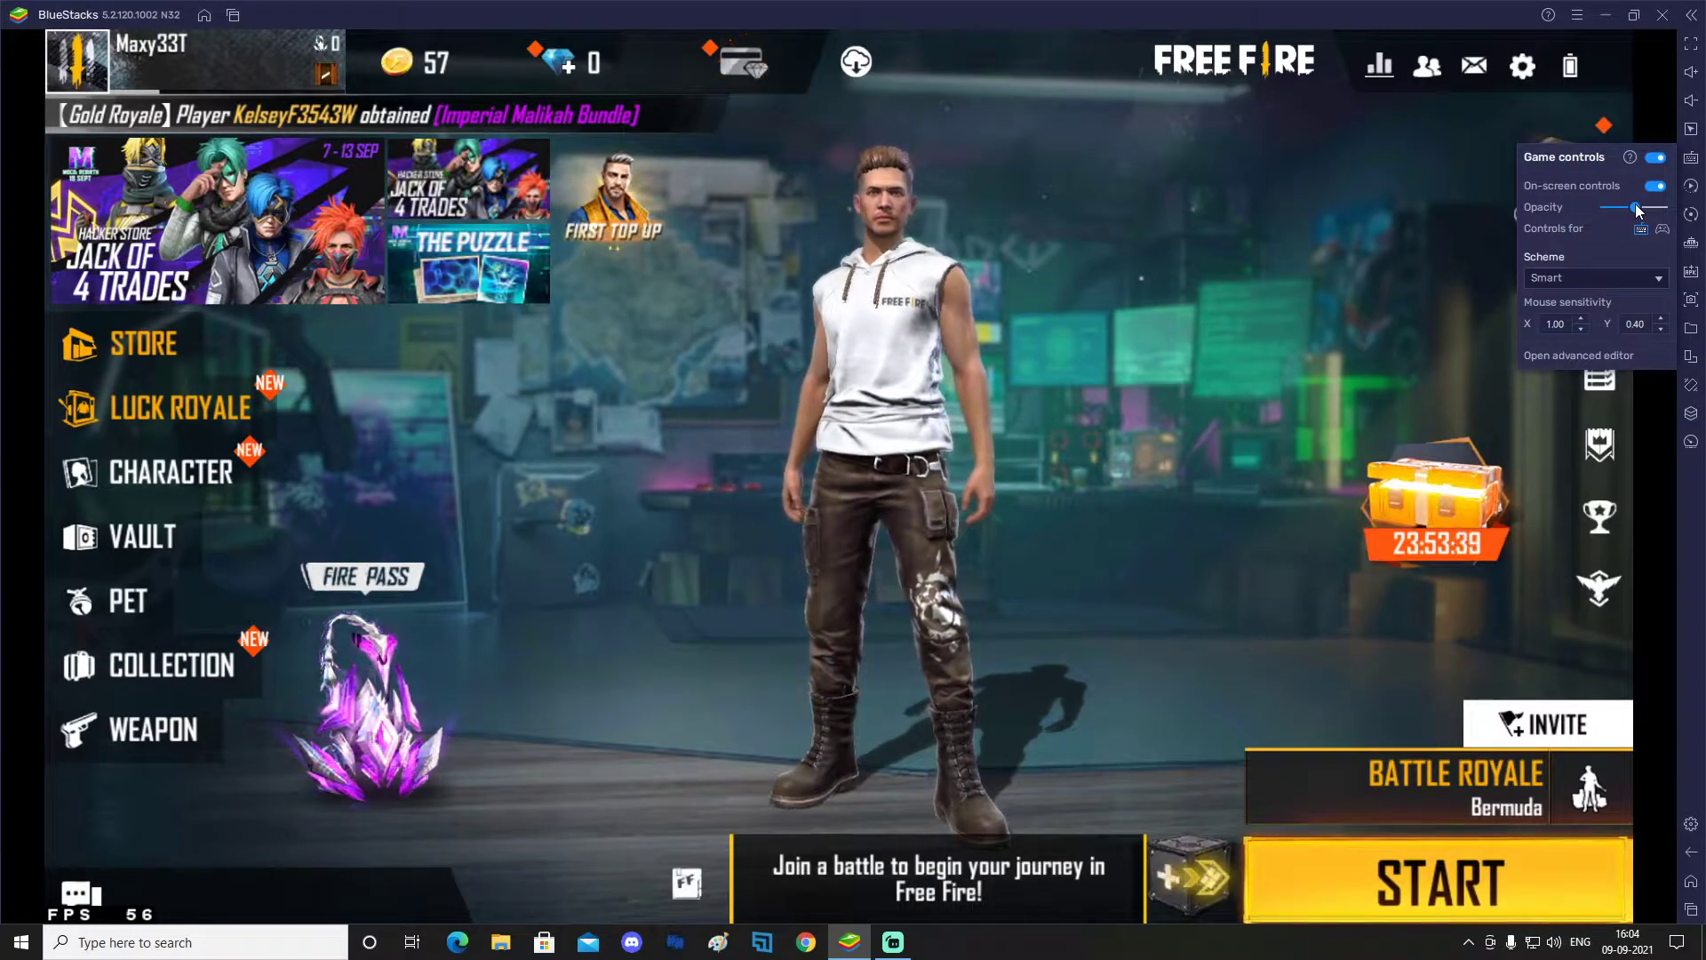
left_click_drag(1629, 206, 1634, 210)
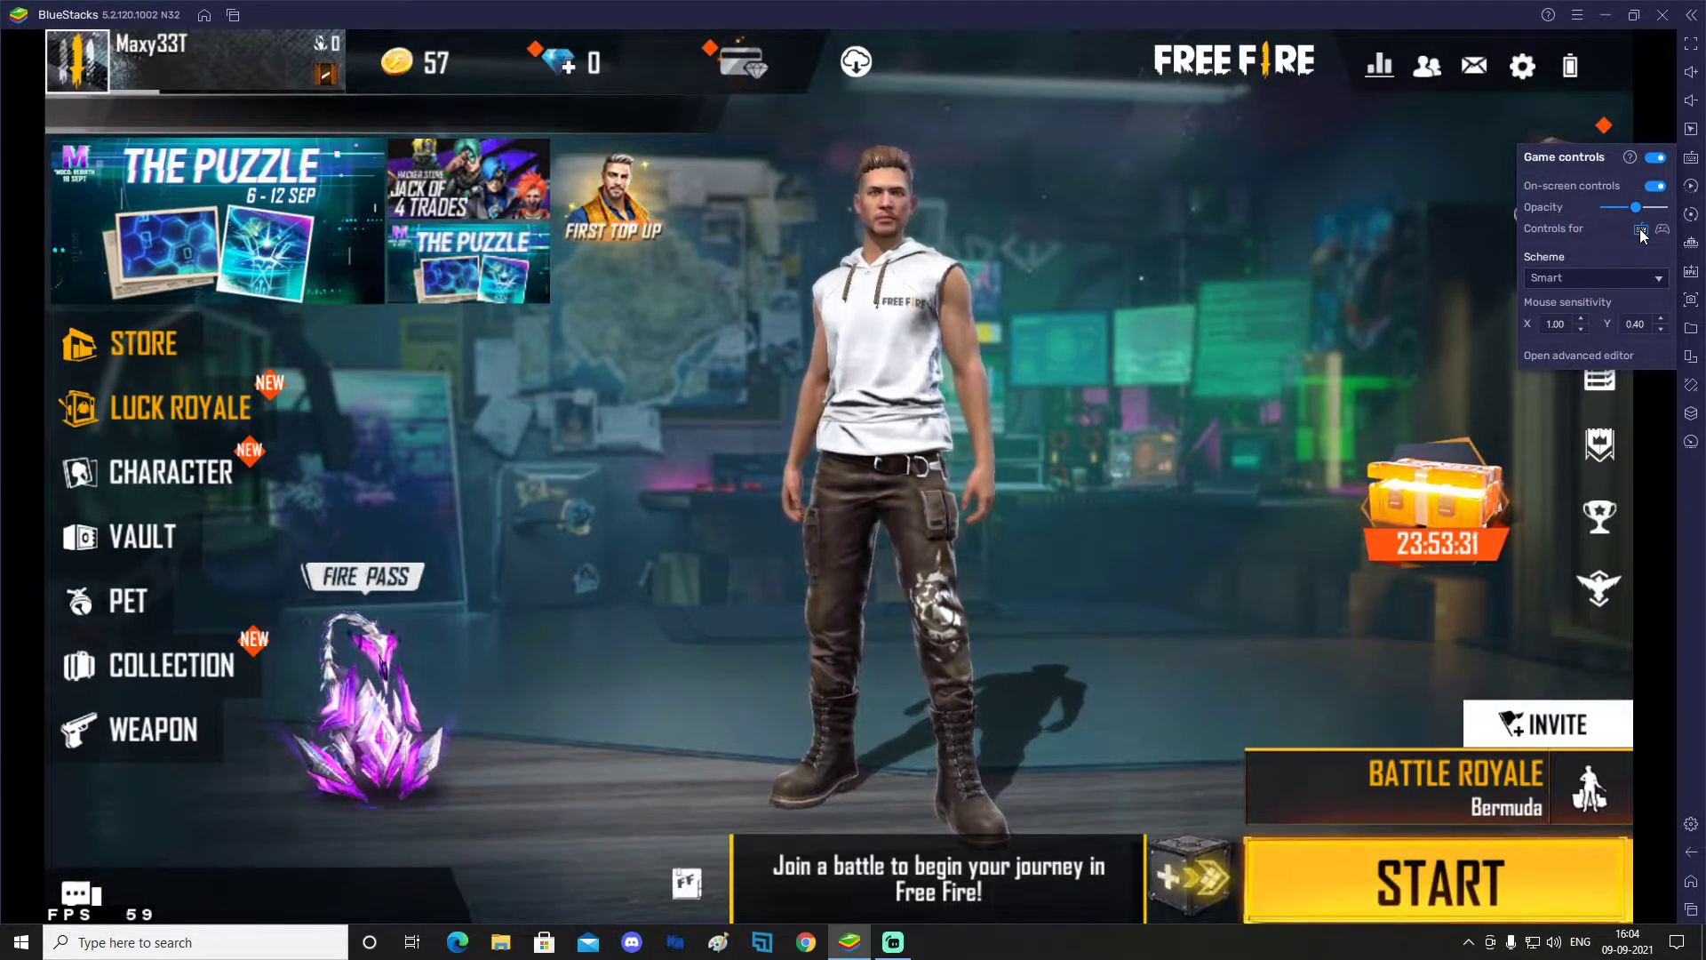
left_click(1564, 279)
left_click(1592, 259)
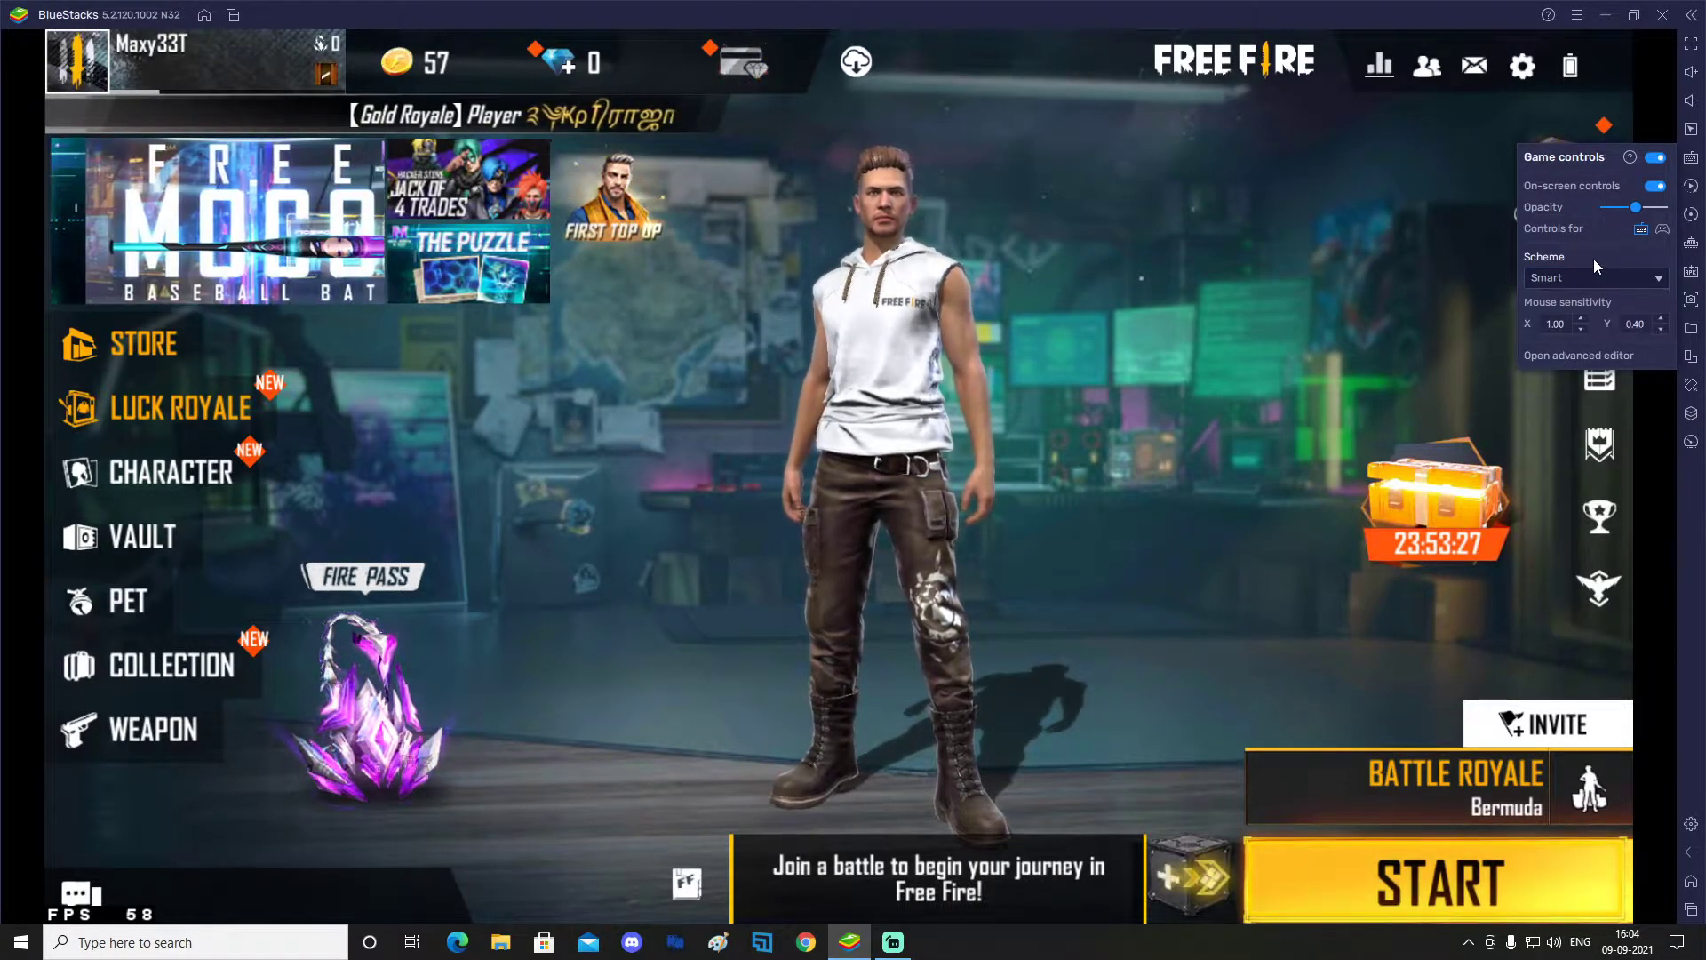
left_click(1581, 356)
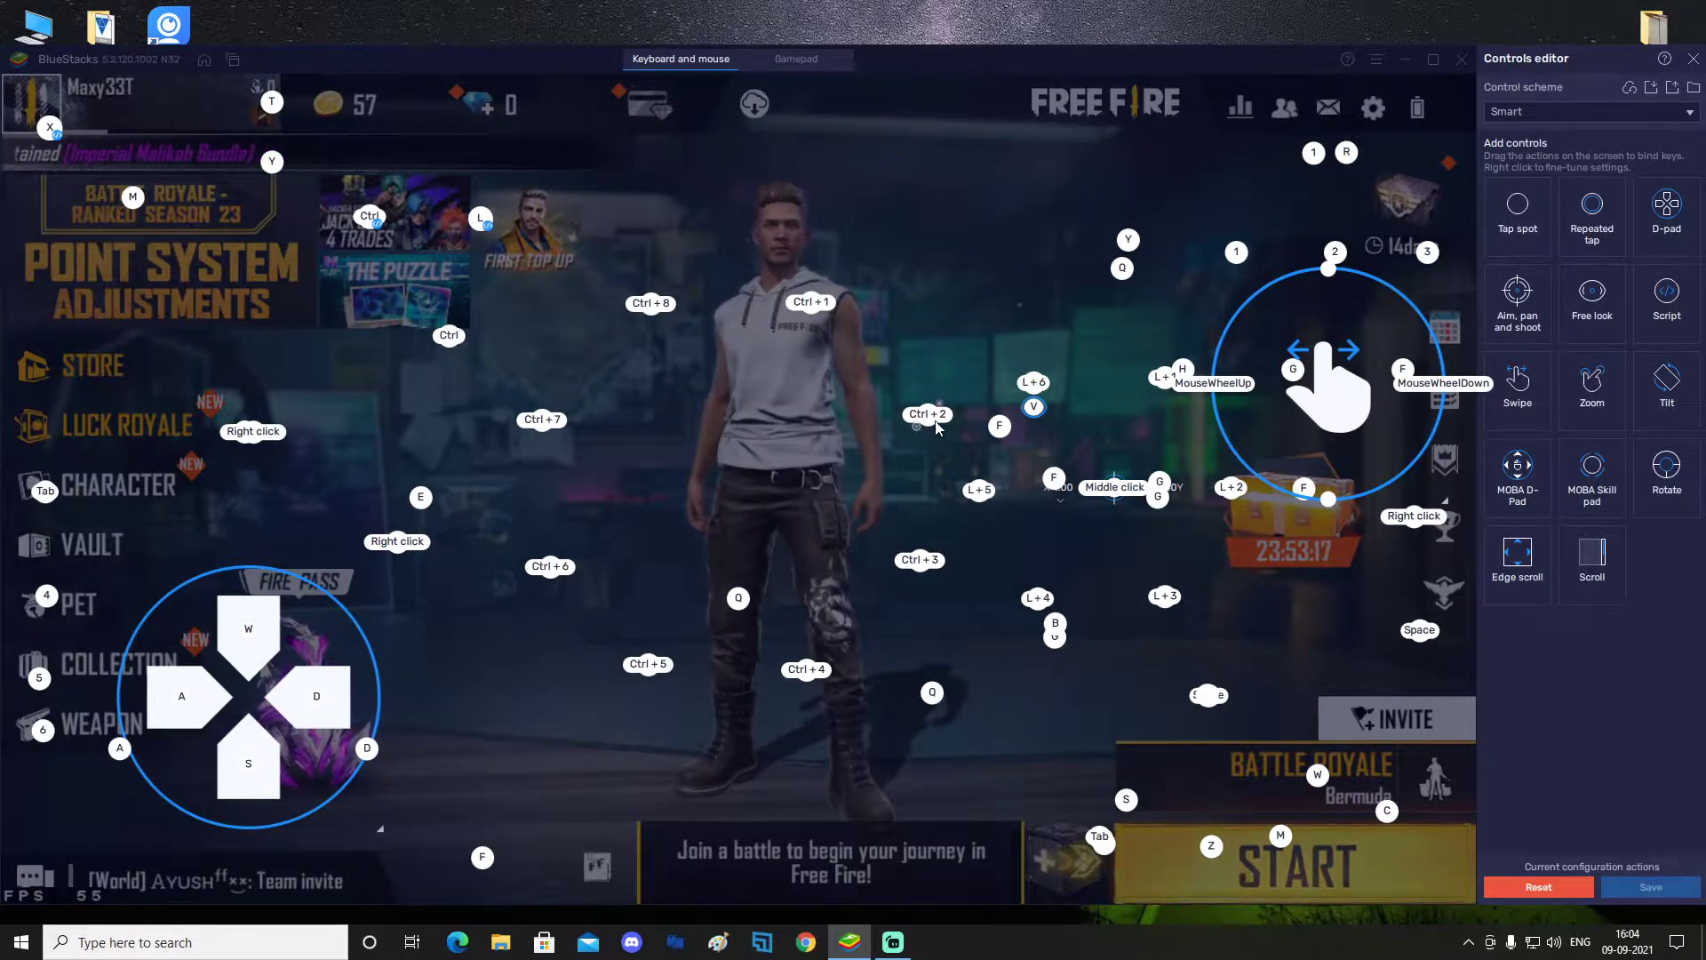
- Restore the Smart scheme's default BlueStacks key bindings, confirming in the Reset to default dialog
left_click(1546, 889)
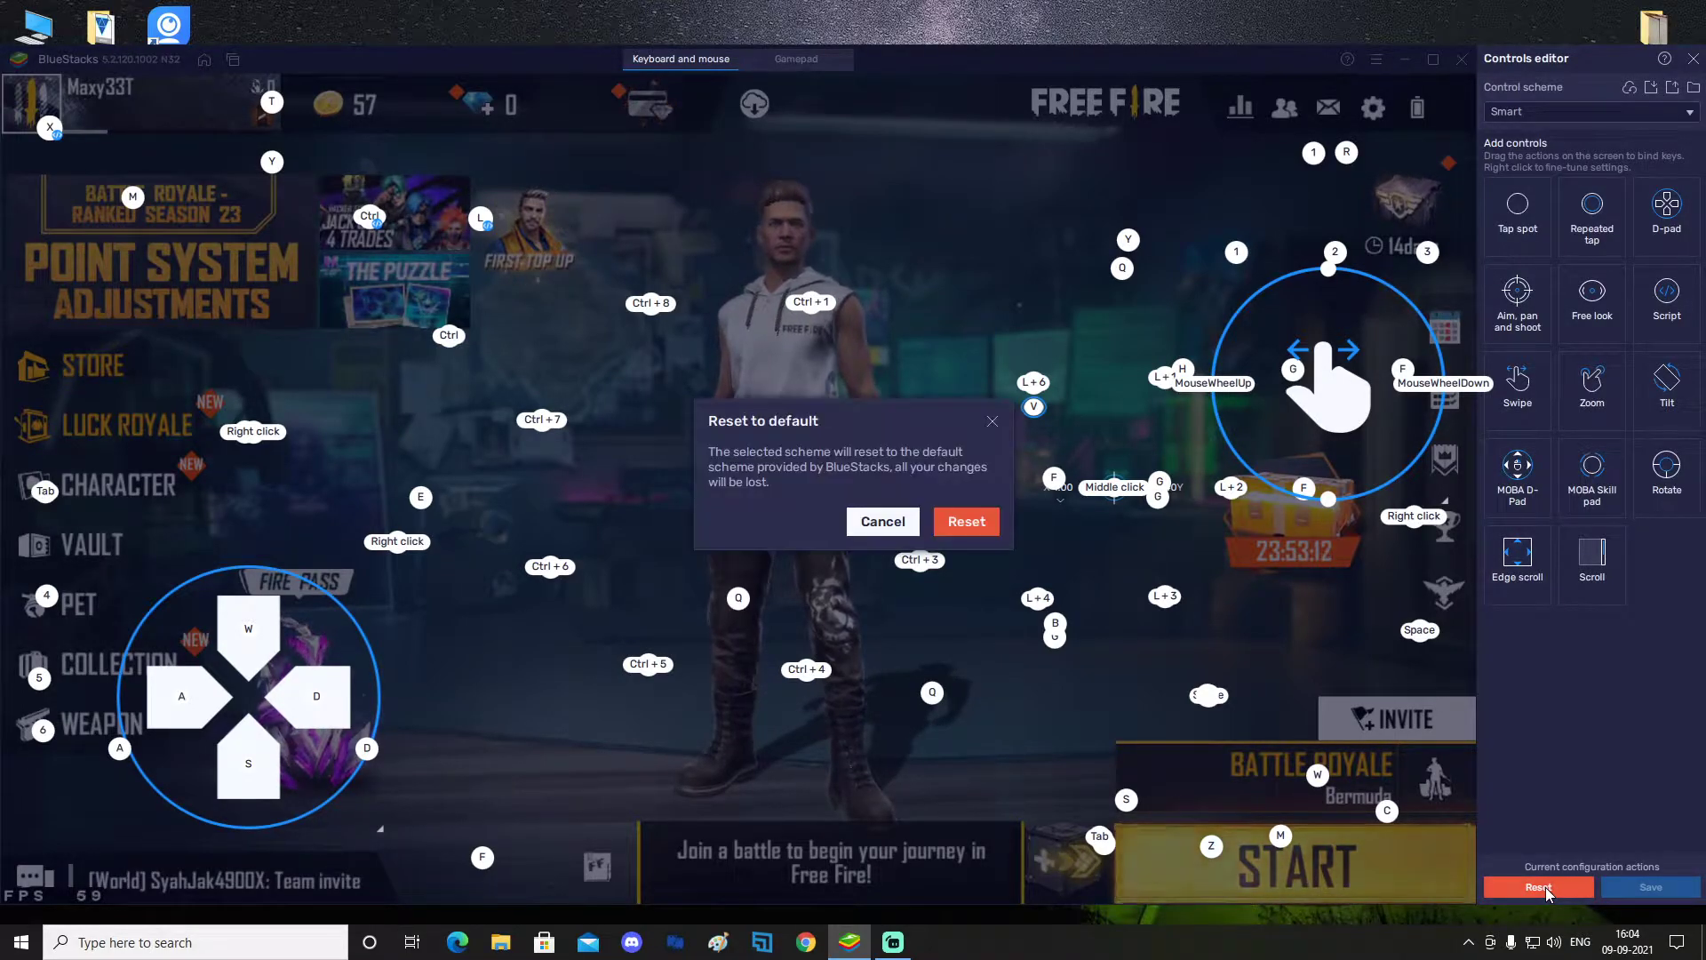
left_click(968, 517)
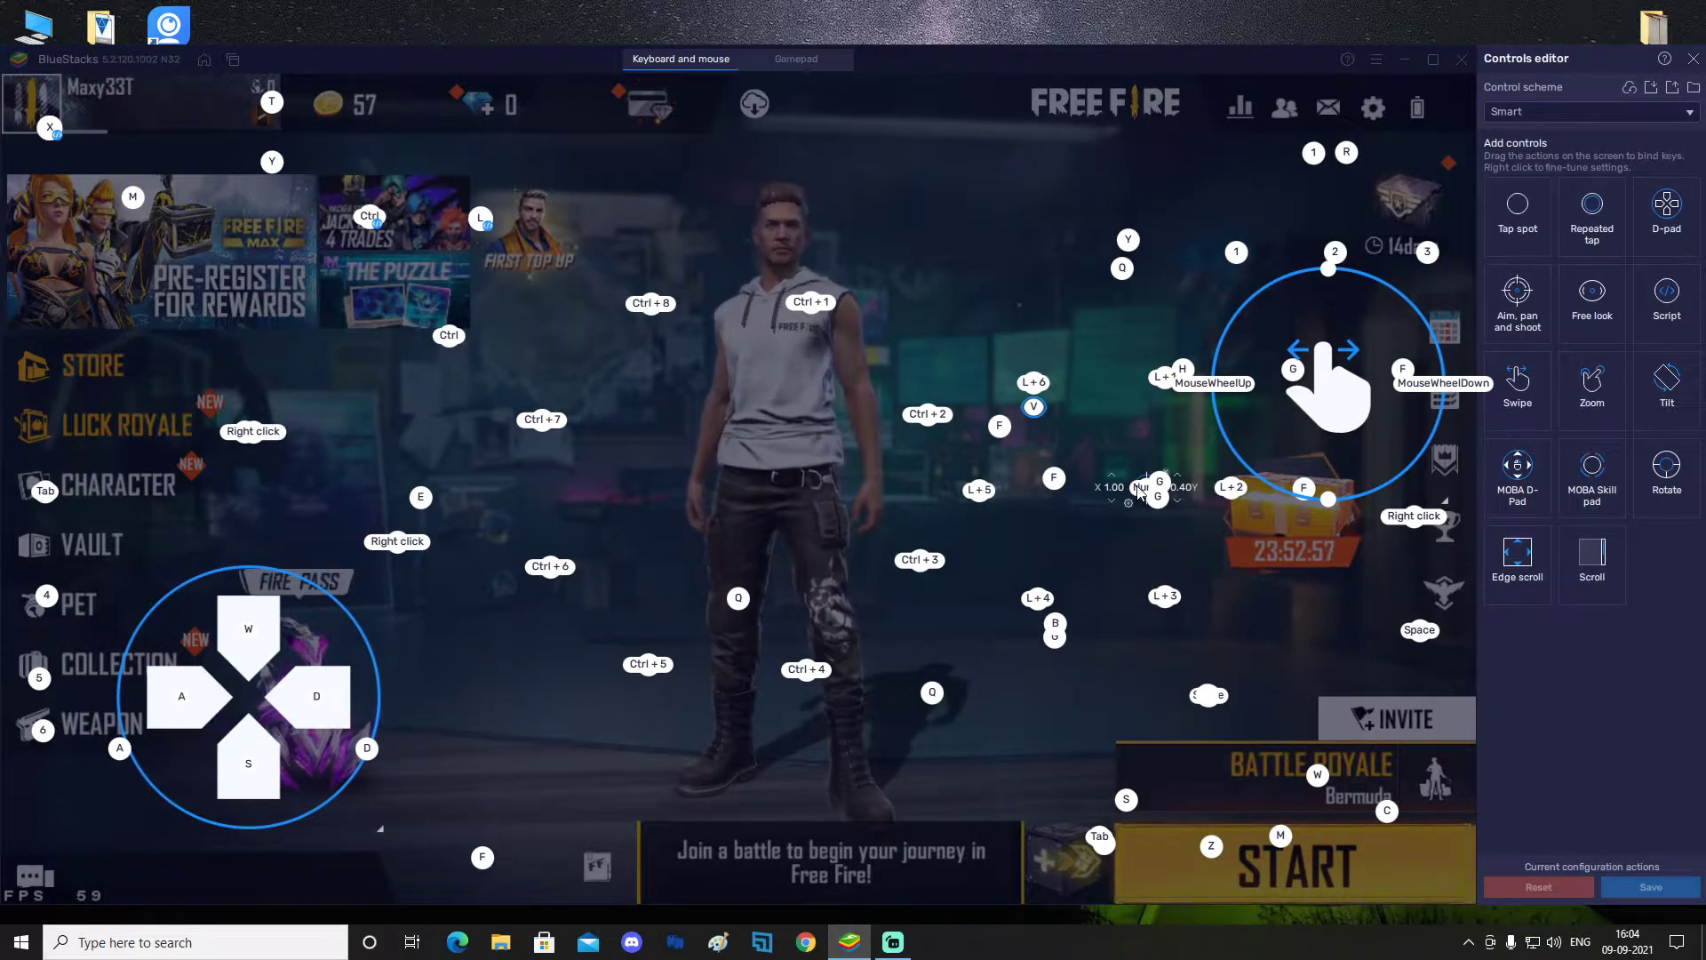
- Nudge the free-look marker a few pixels left so its Num1 label is readable
left_click_drag(1139, 490, 1136, 490)
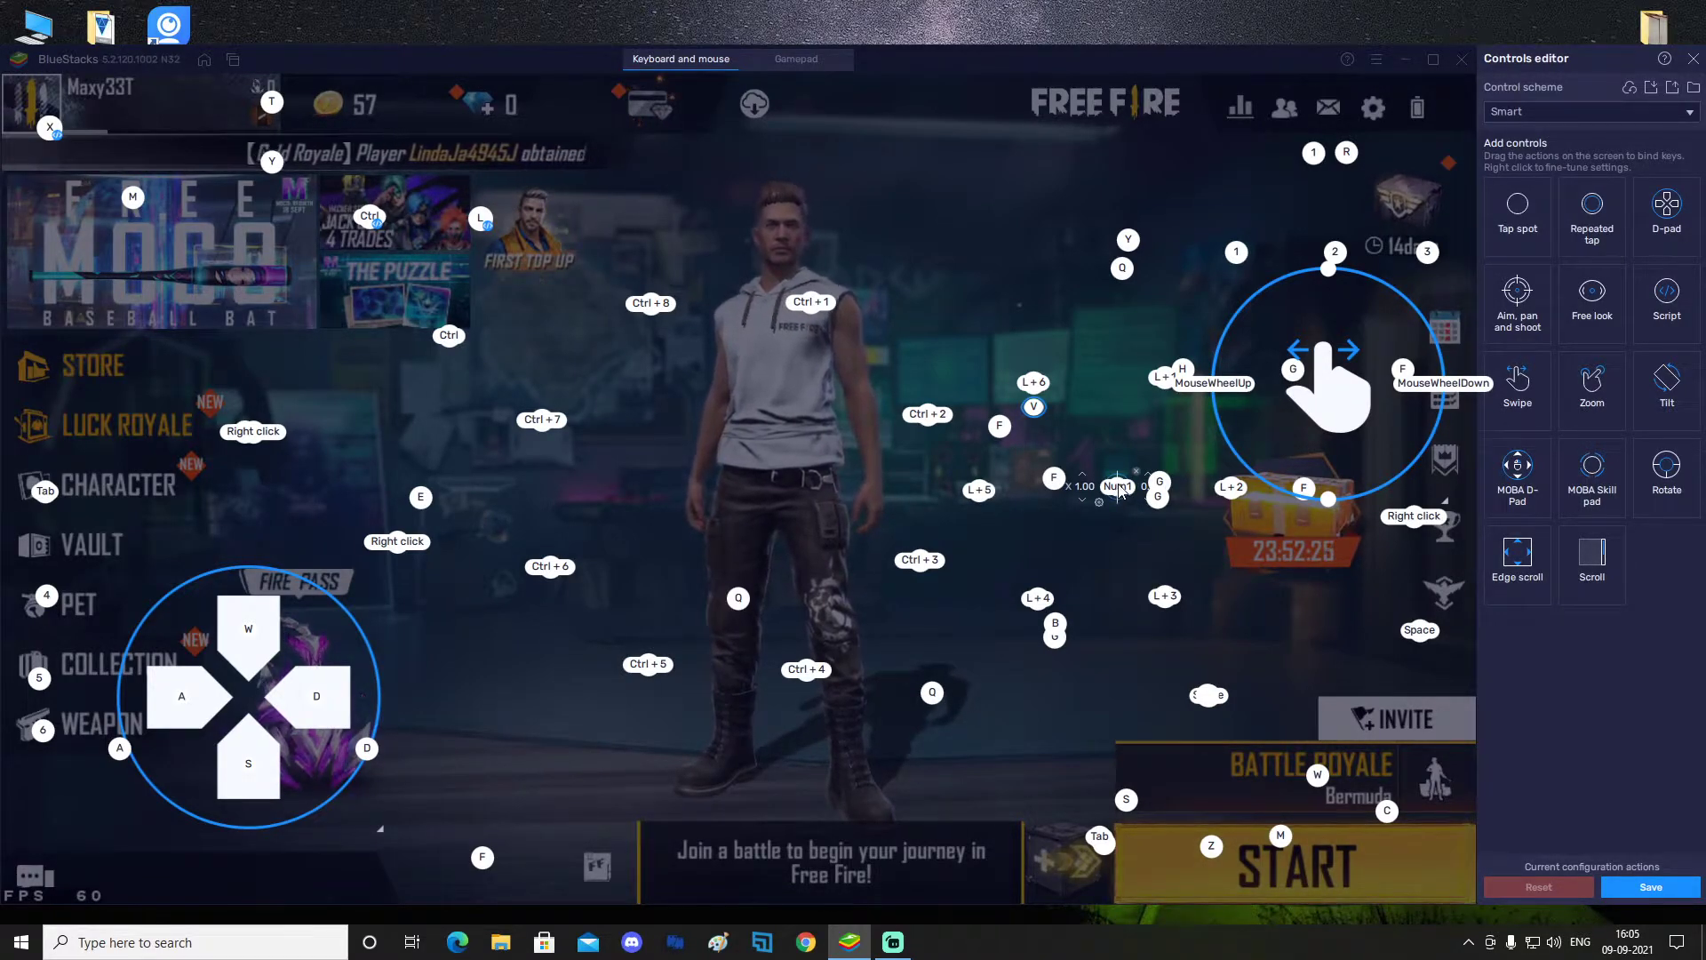
- Rebind the free-look control's key from Num1 to Middle click
left_click(1118, 489)
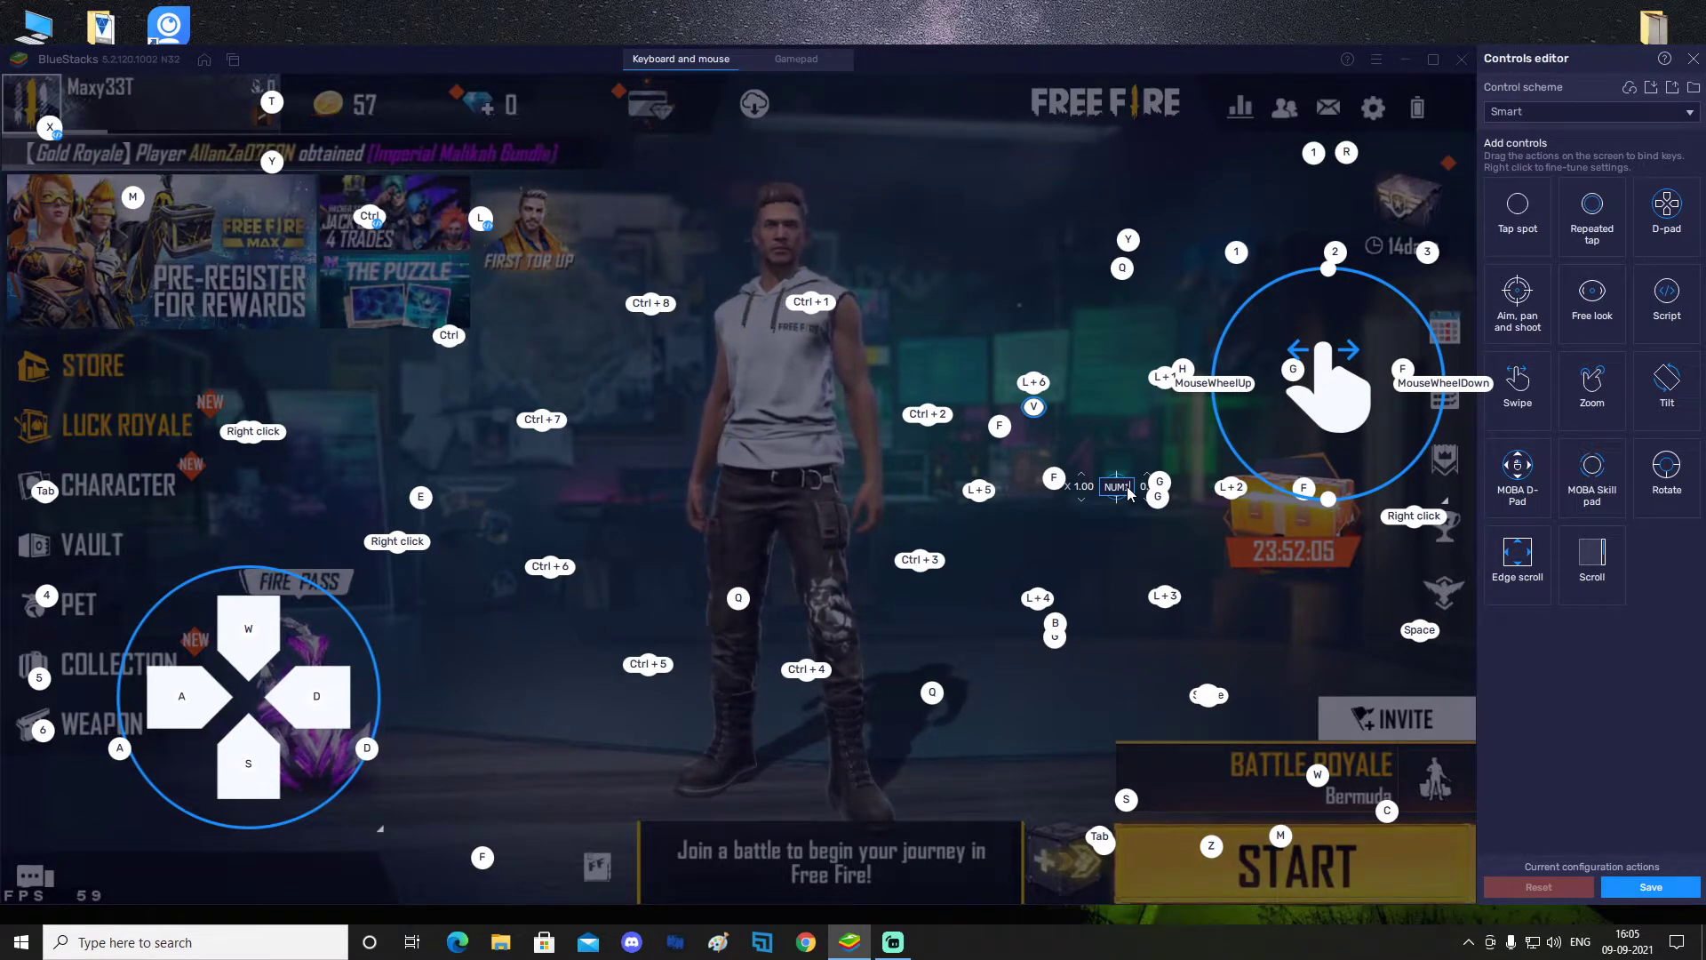
key("Caps_Lock")
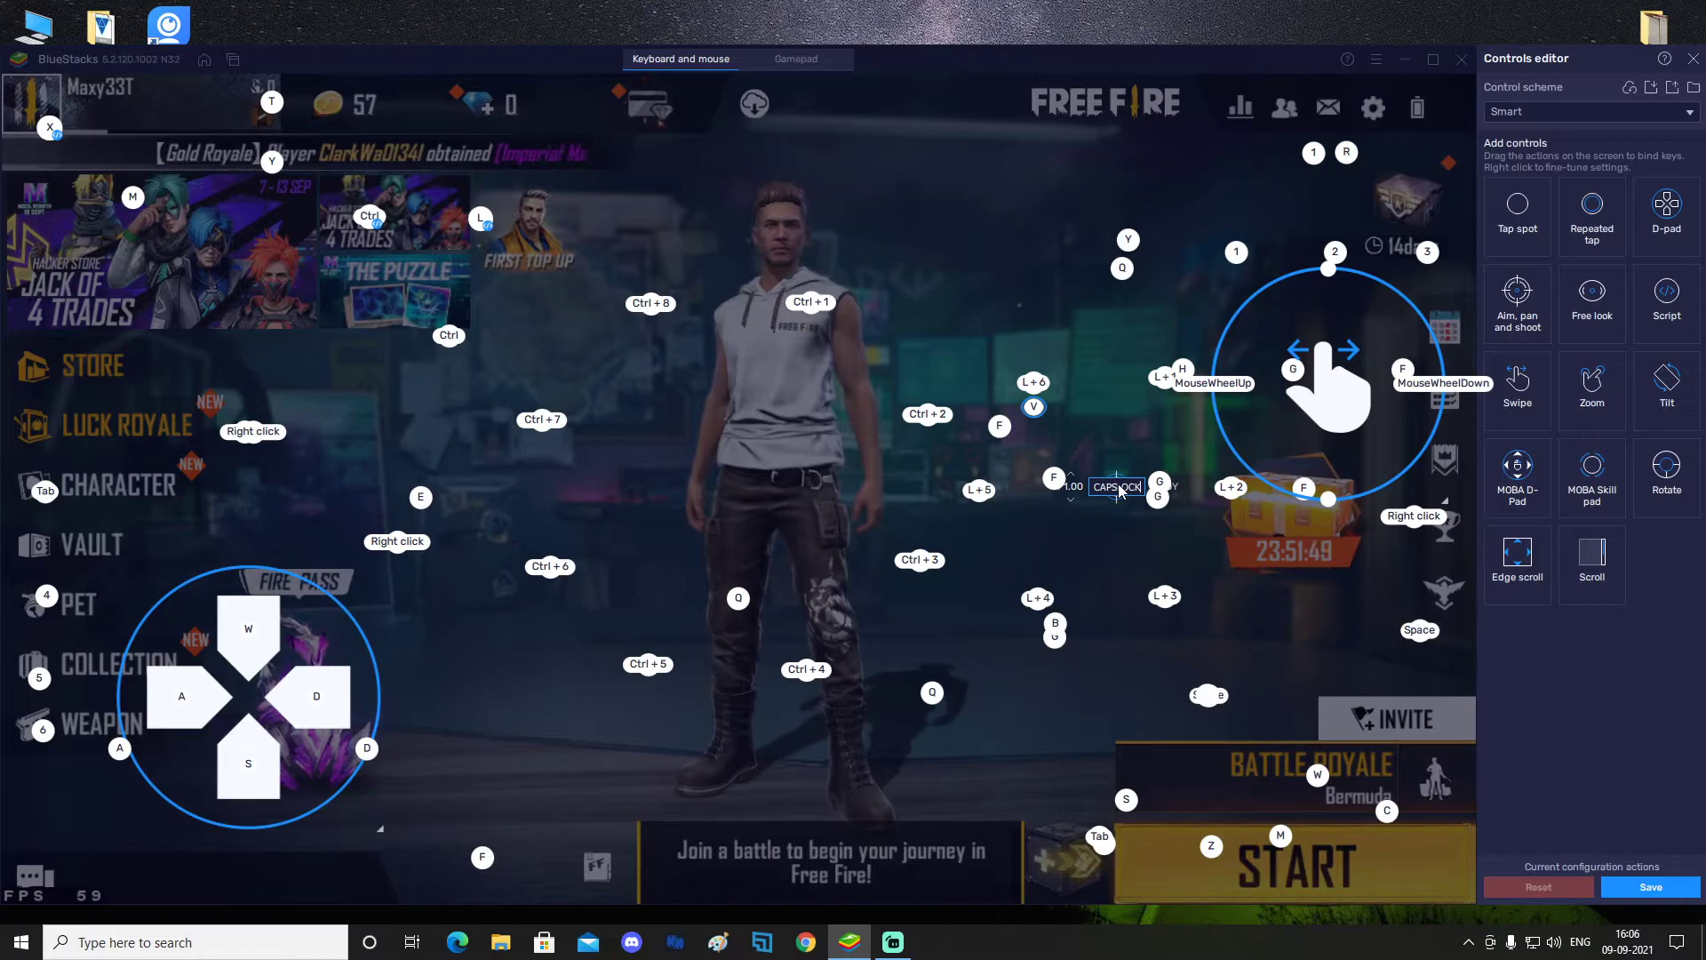
middle_click(1121, 491)
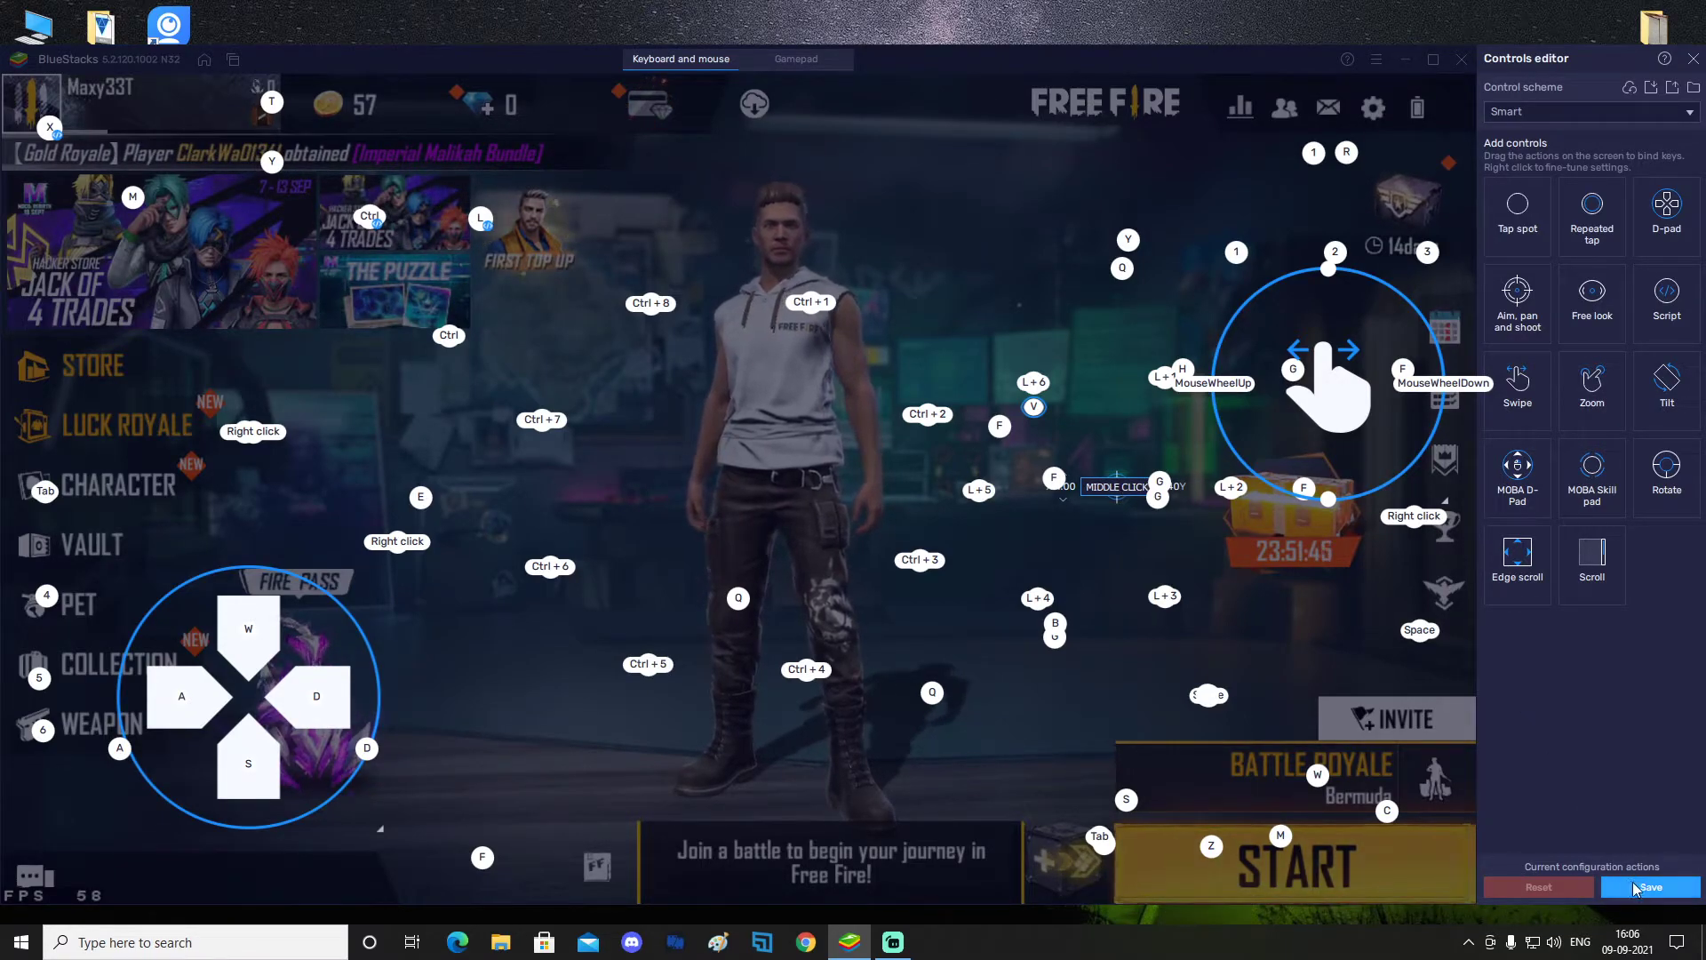
- Save the Smart scheme's key mapping with the Middle click free-look binding
left_click(1670, 892)
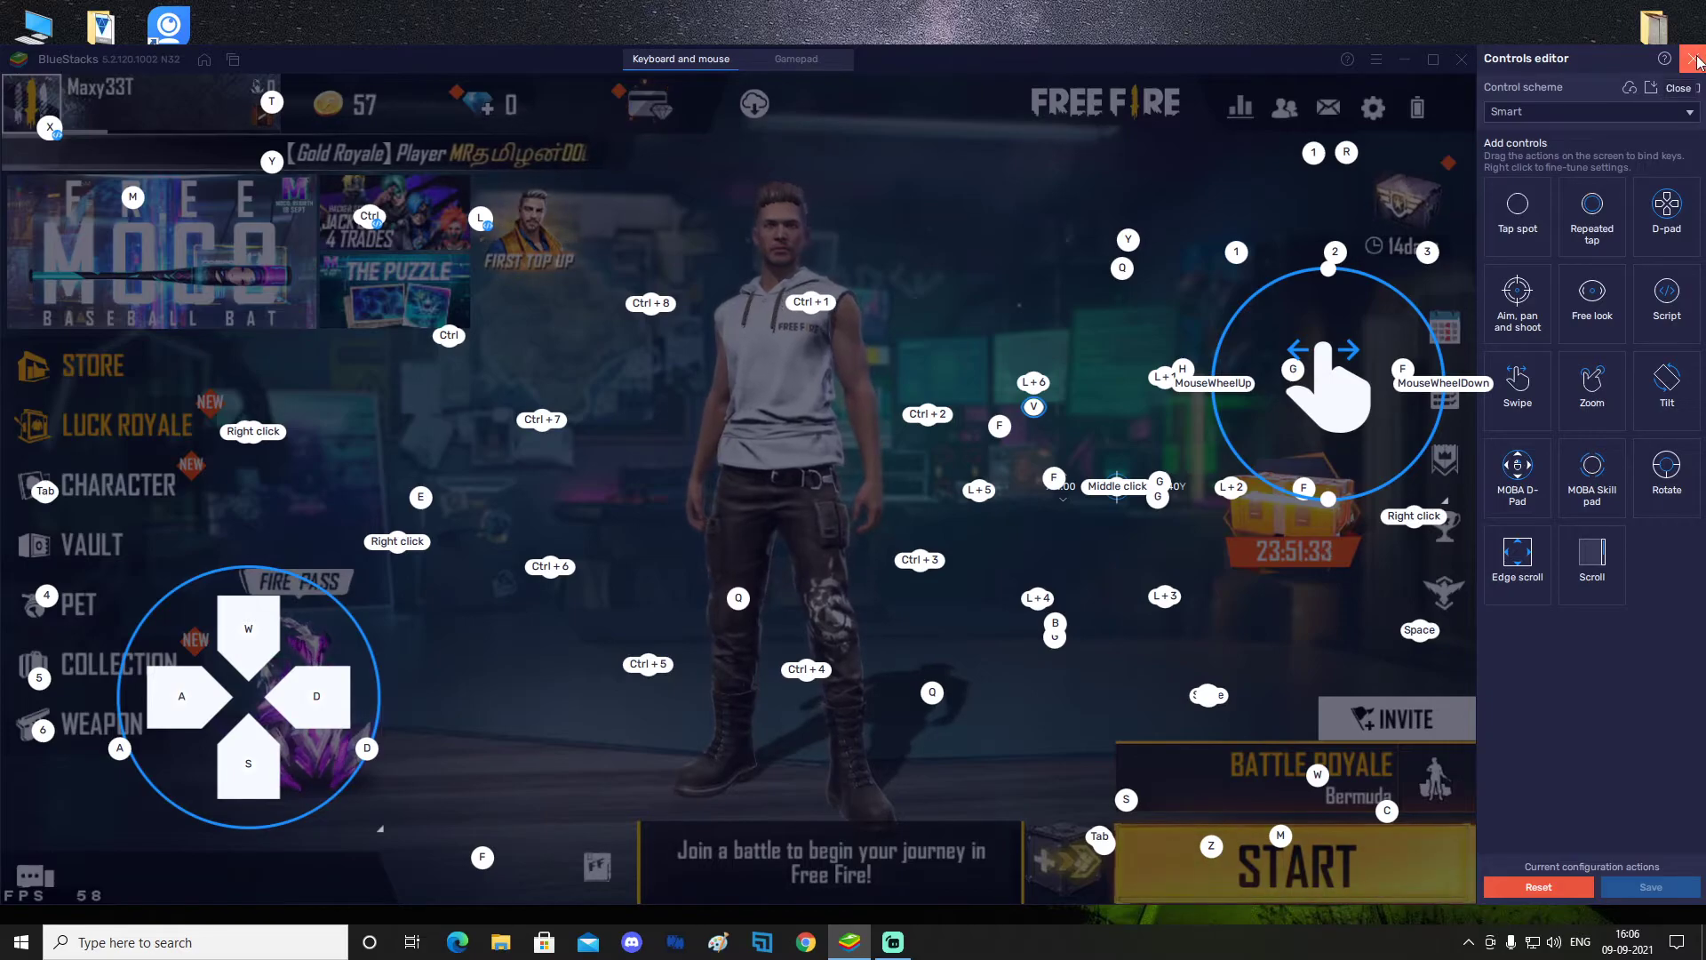
- Exit the Controls editor, leaving the saved Smart scheme active over the Free Fire lobby
left_click(1693, 58)
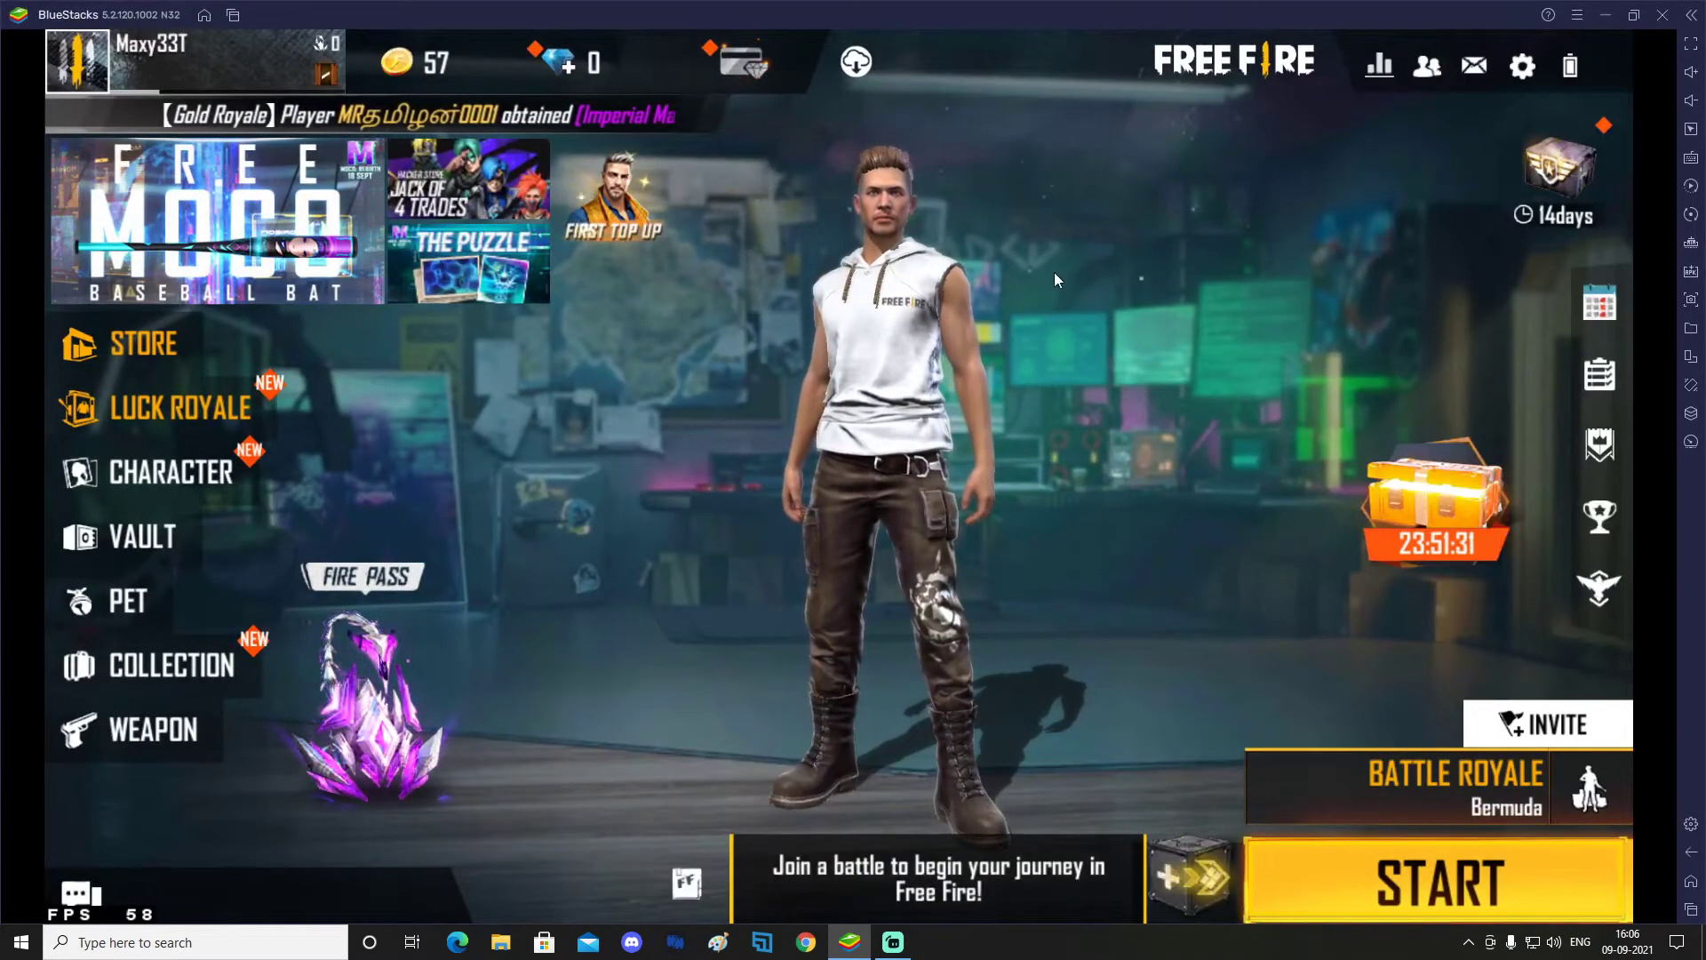